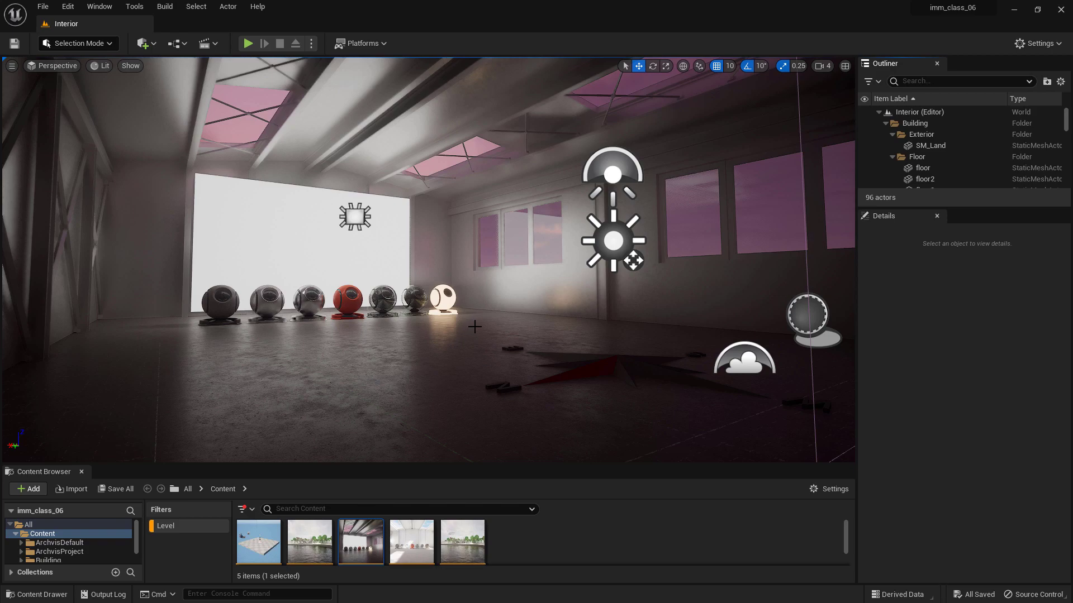
# - Open Project Settings from the Edit menu and scroll the category list toward Rendering
pyautogui.click(70, 7)
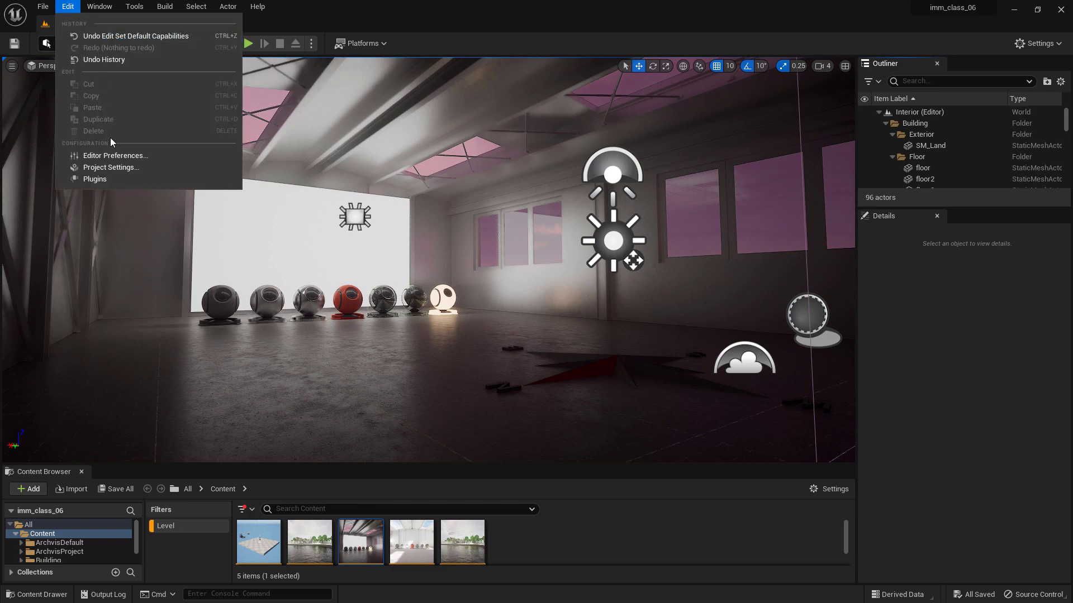
pyautogui.click(103, 169)
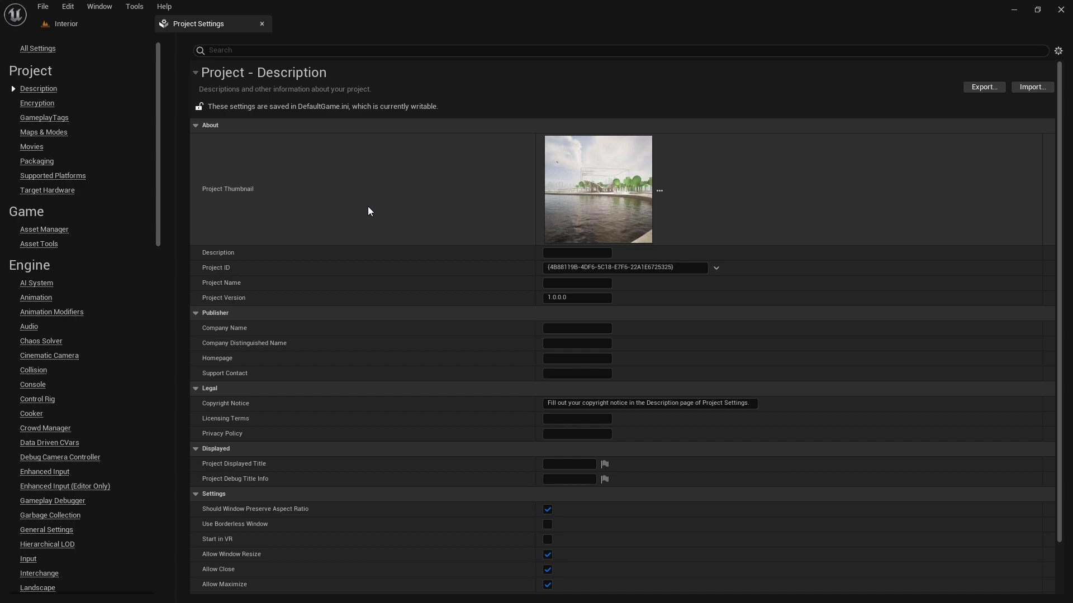
pyautogui.scroll(-3, 117, 462)
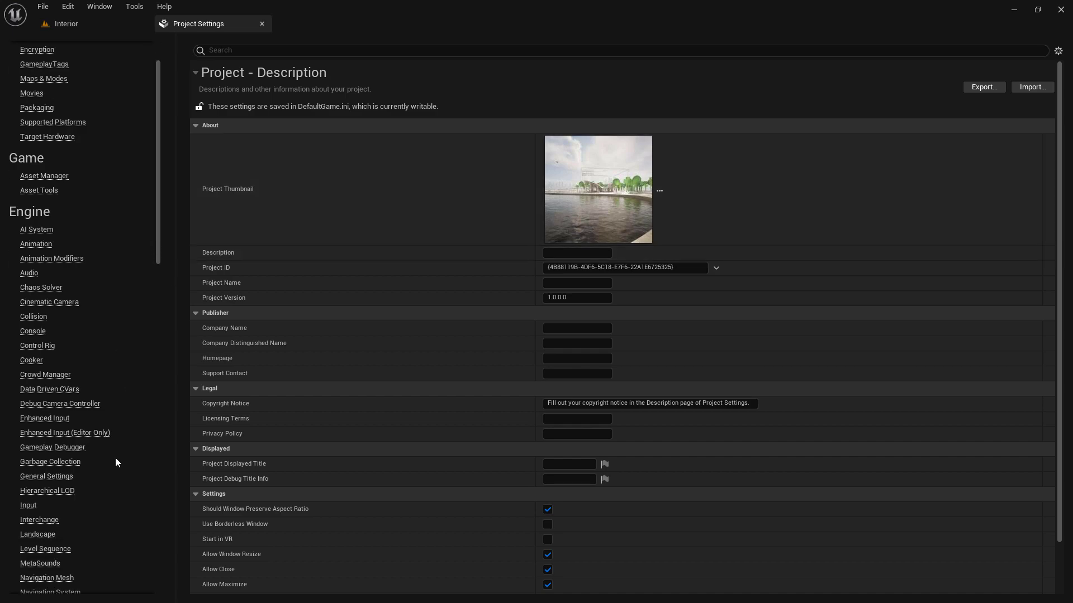
pyautogui.scroll(-7, 111, 465)
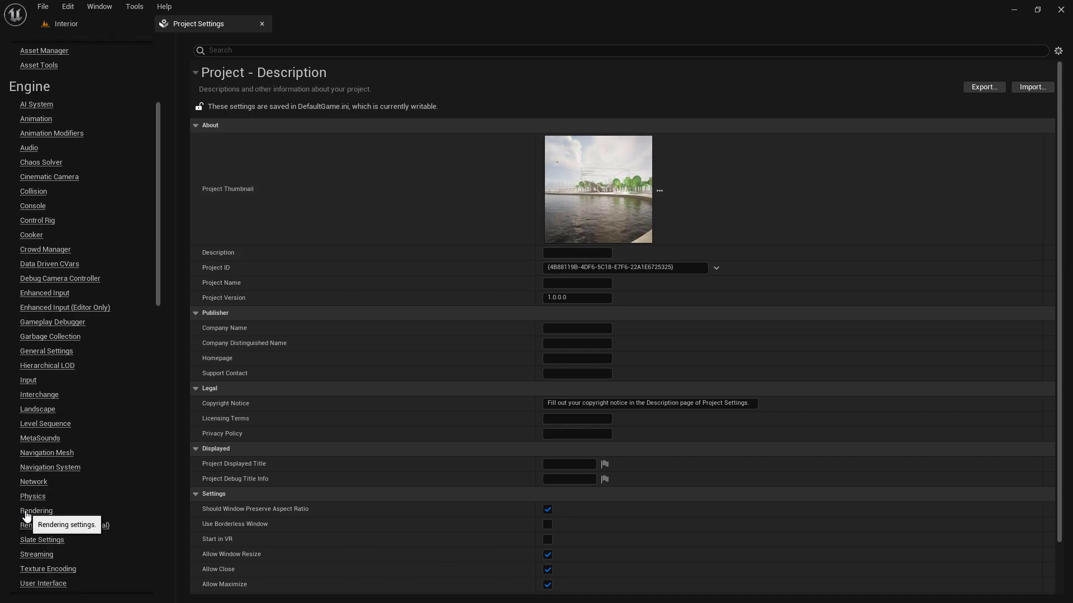
# - Browse the Rendering settings page, then the Input page, and return to the Interior level view
pyautogui.click(25, 512)
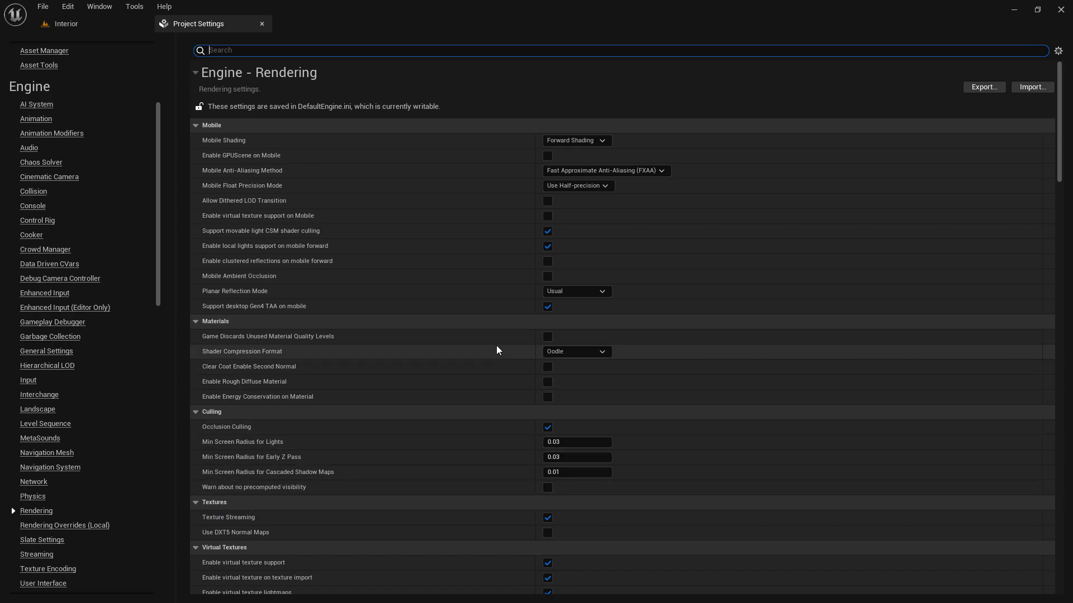
pyautogui.scroll(-7, 443, 215)
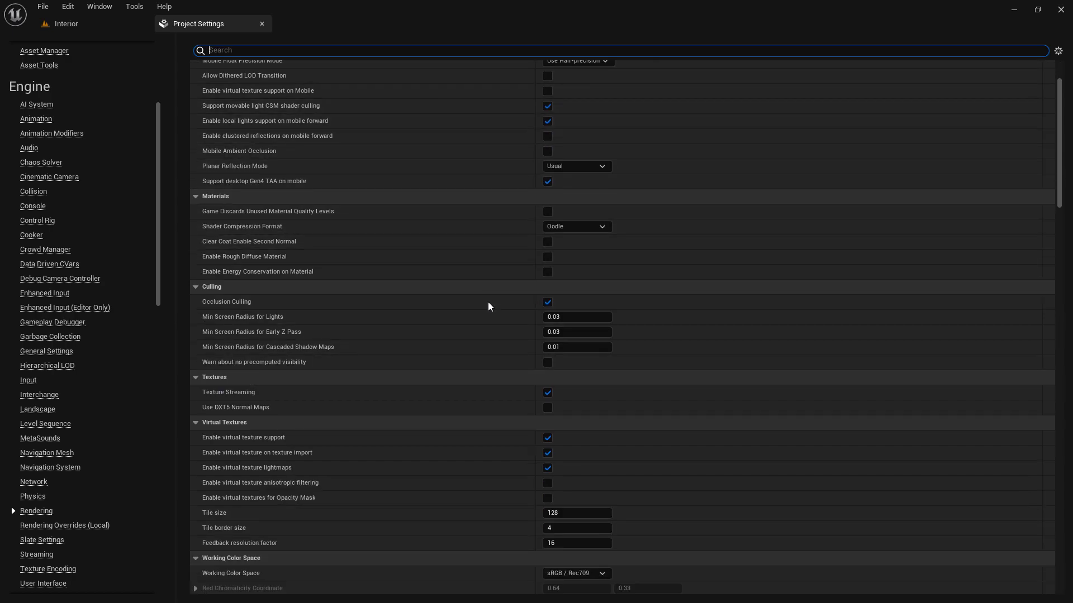
pyautogui.scroll(-2, 487, 303)
pyautogui.scroll(-5, 101, 458)
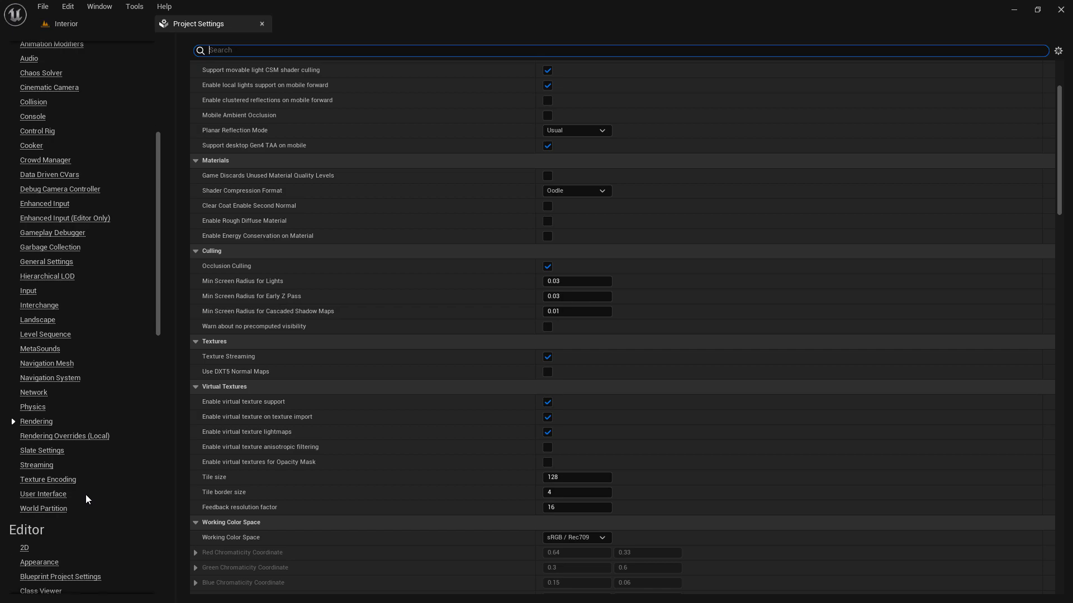
pyautogui.scroll(-10, 67, 502)
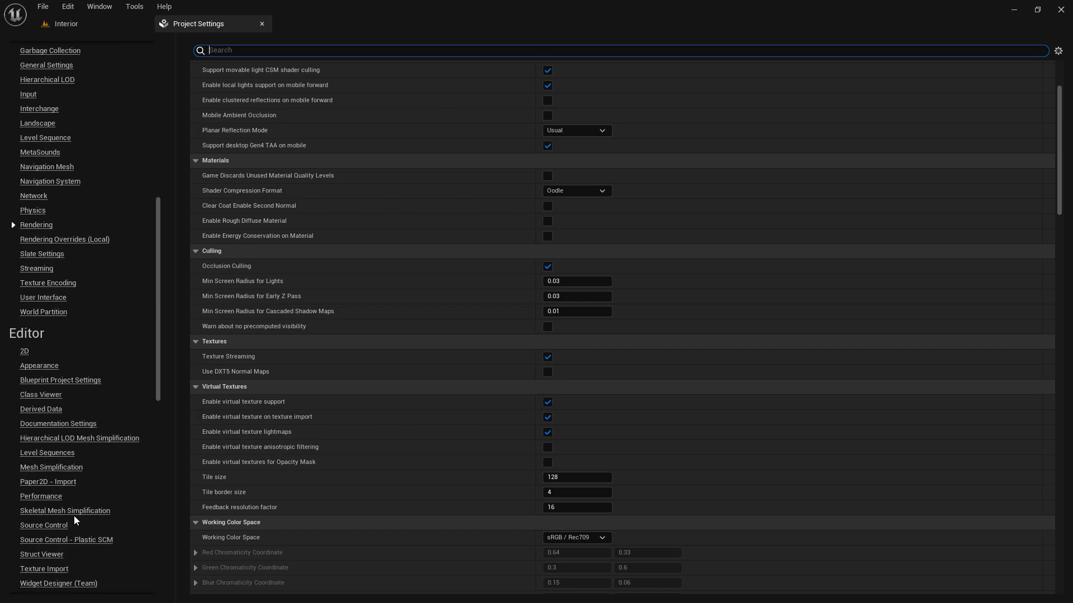
pyautogui.scroll(5, 76, 483)
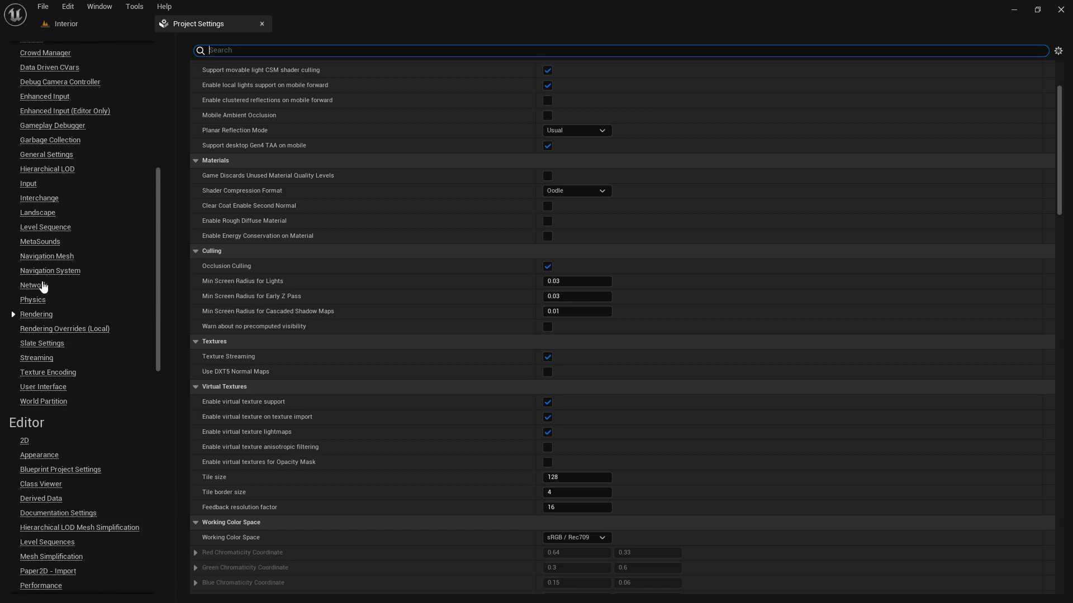
pyautogui.click(28, 185)
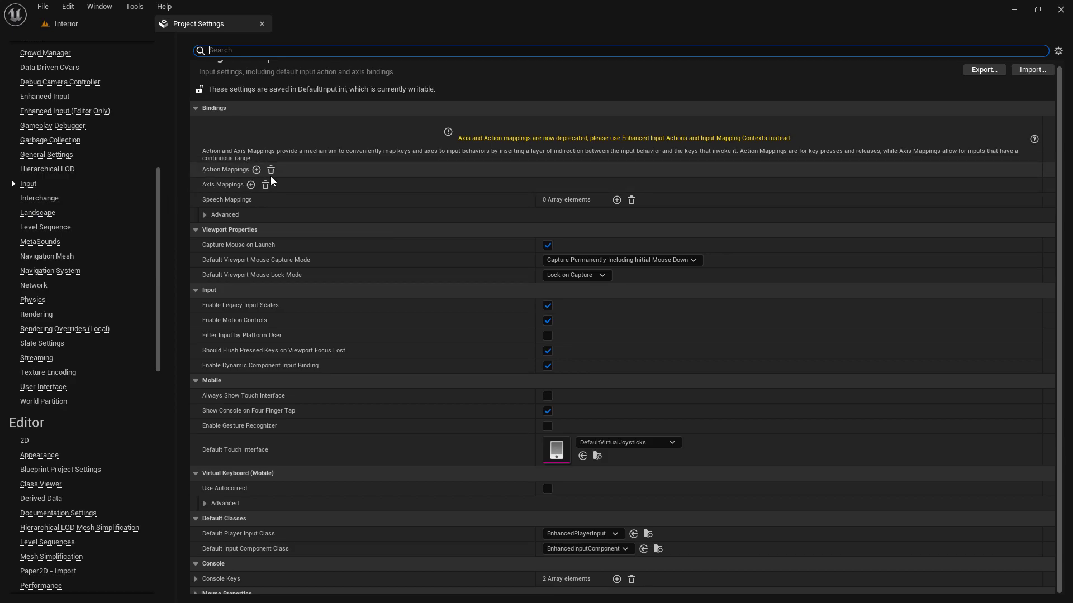
pyautogui.click(105, 30)
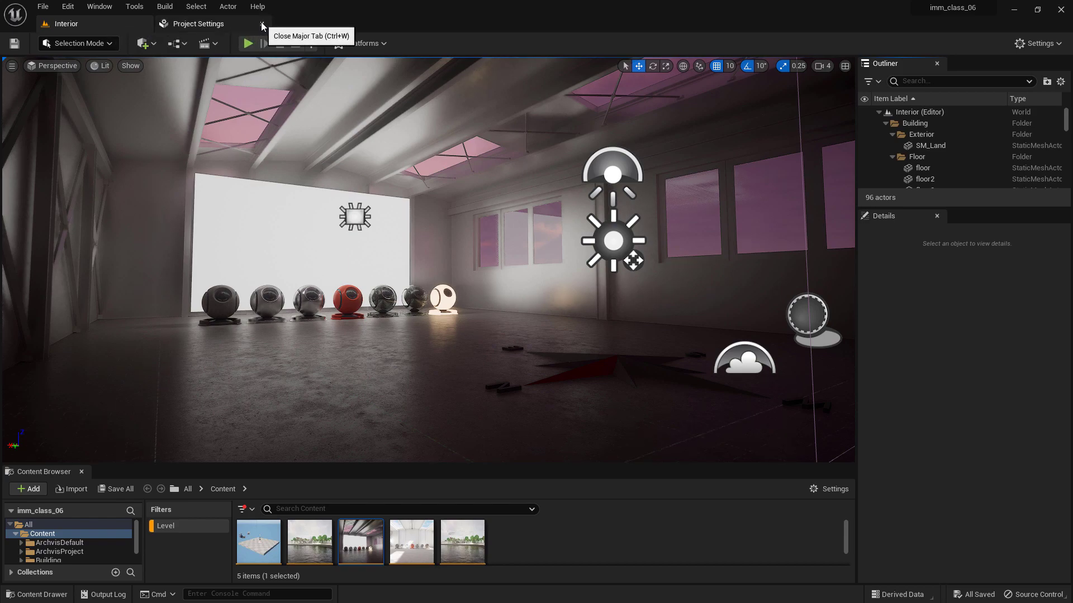
# - Reopen Project Settings on its Description page, then switch back to the Interior level view
pyautogui.click(232, 26)
pyautogui.scroll(10, 112, 91)
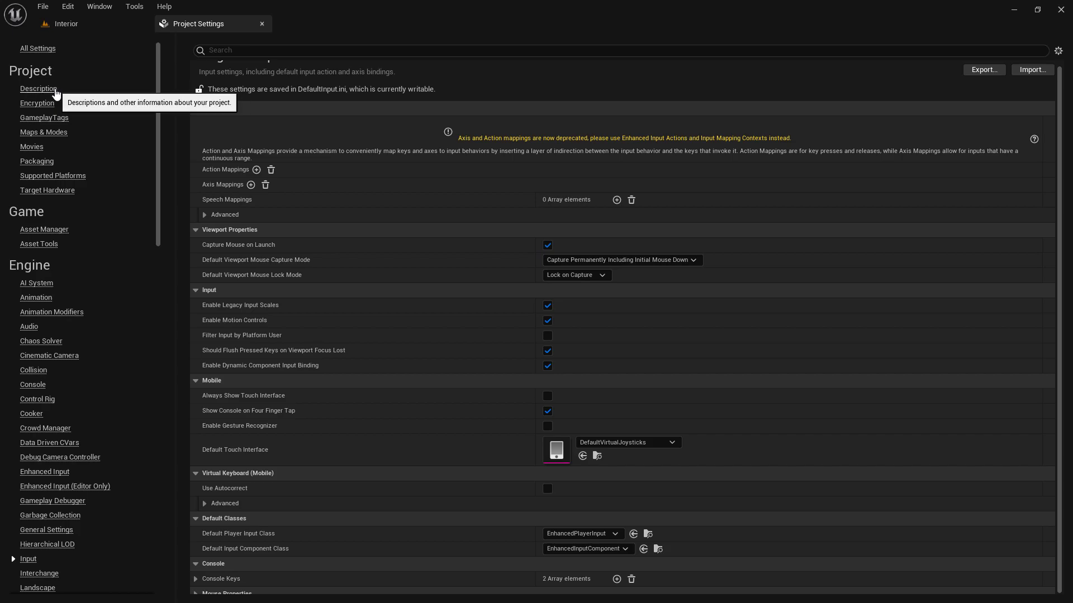
pyautogui.click(56, 92)
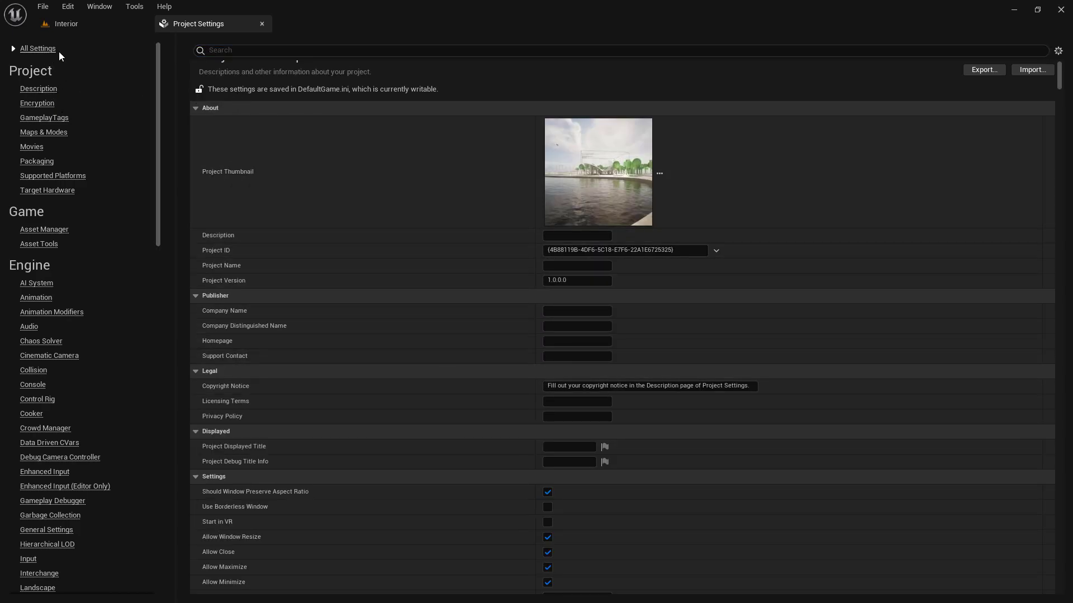
pyautogui.click(96, 26)
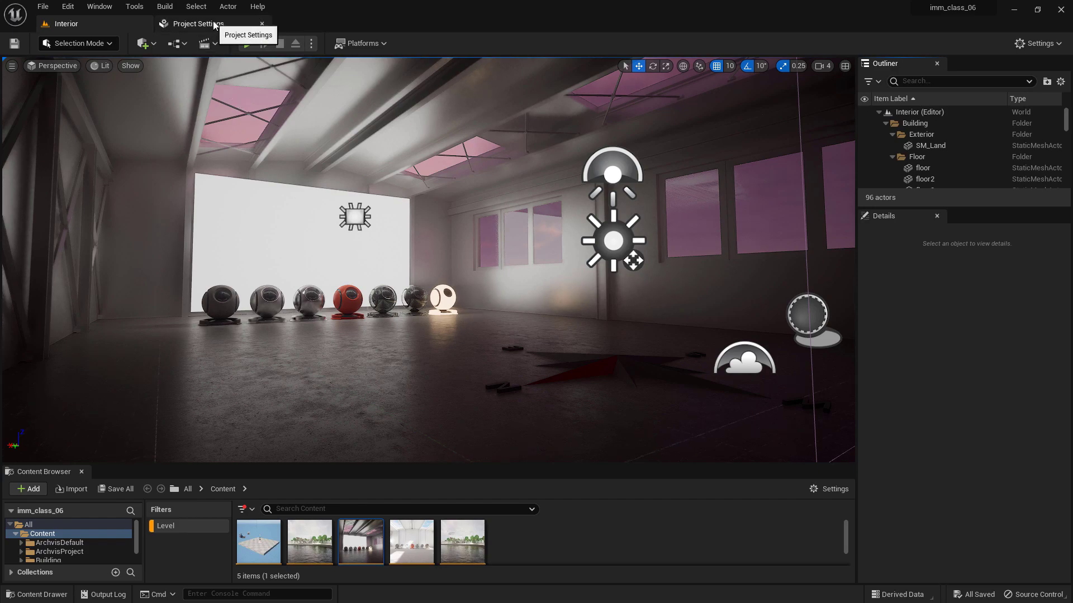
# - Close Project Settings and show the Content folder in File Explorer from its context menu
pyautogui.click(262, 24)
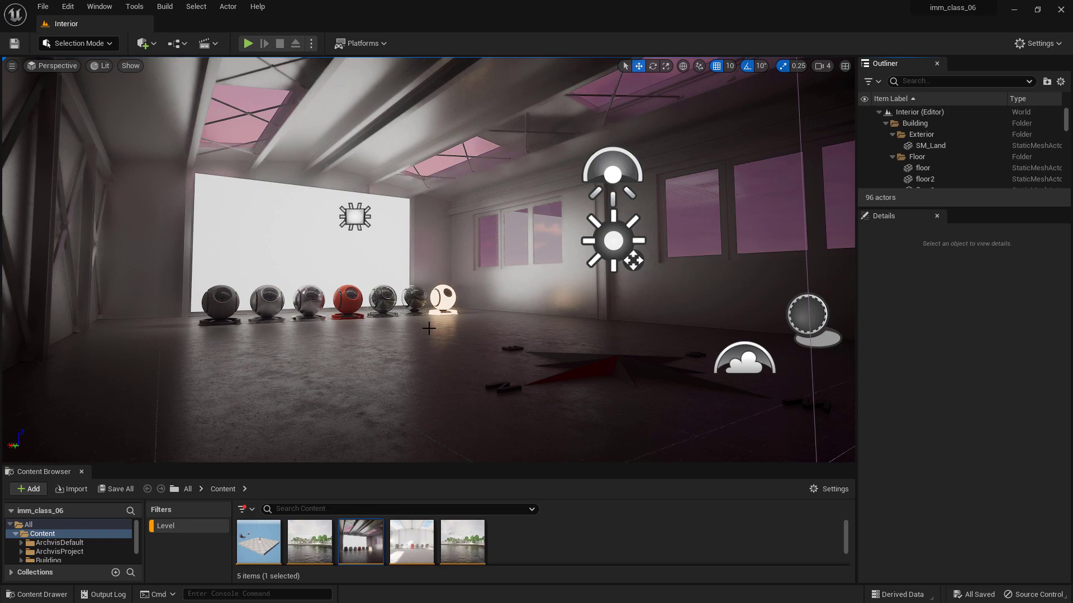
pyautogui.rightClick(57, 536)
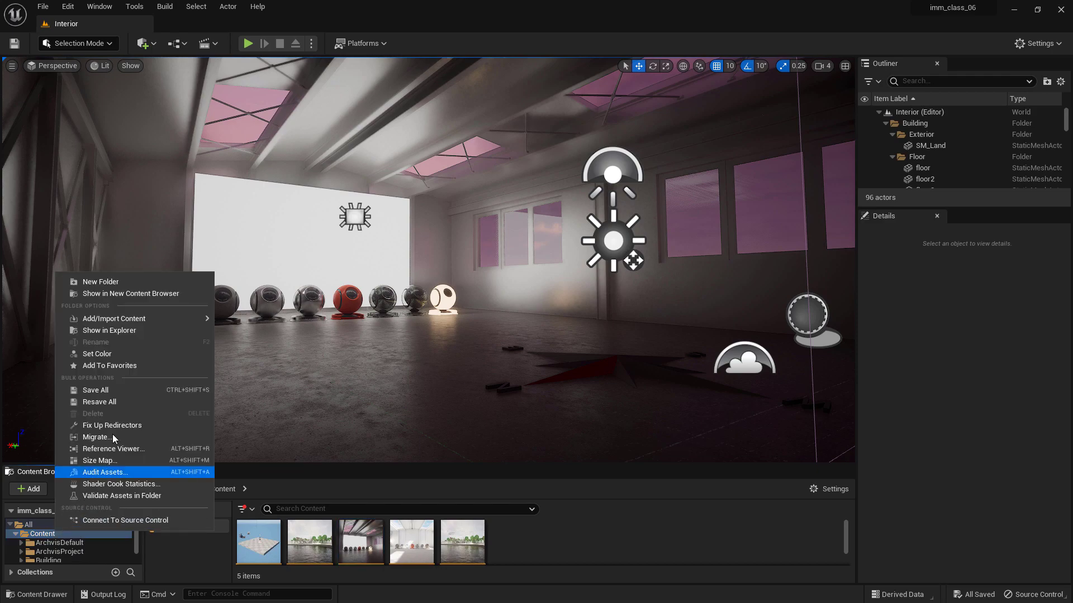
pyautogui.click(138, 331)
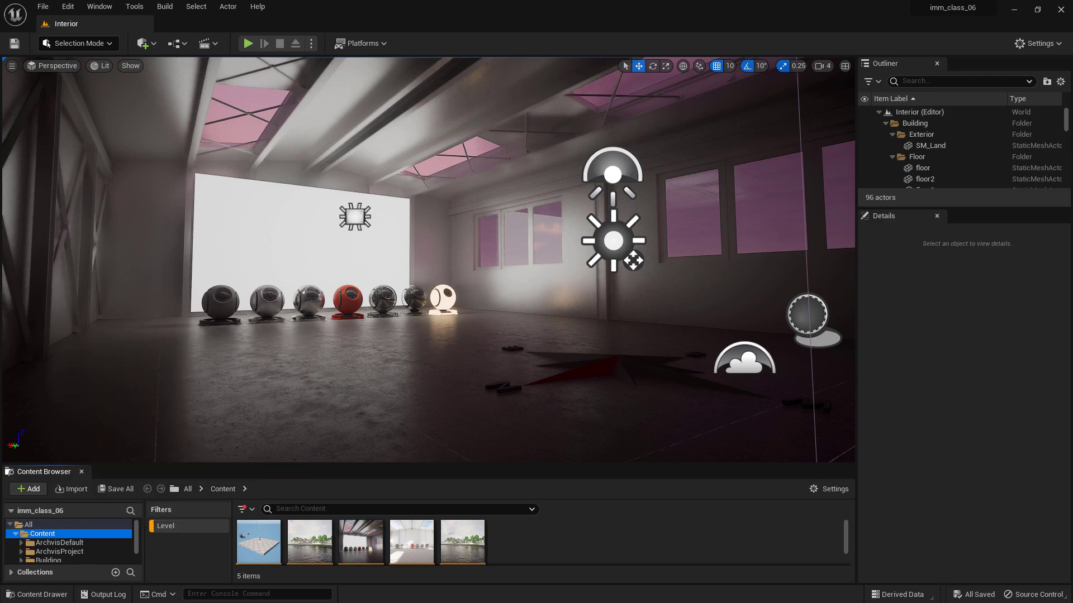
# - Move Explorer, view the imm_class_06 Config folder's Default*.ini files, then close Explorer
pyautogui.moveTo(417, 185); pyautogui.dragTo(630, 125)
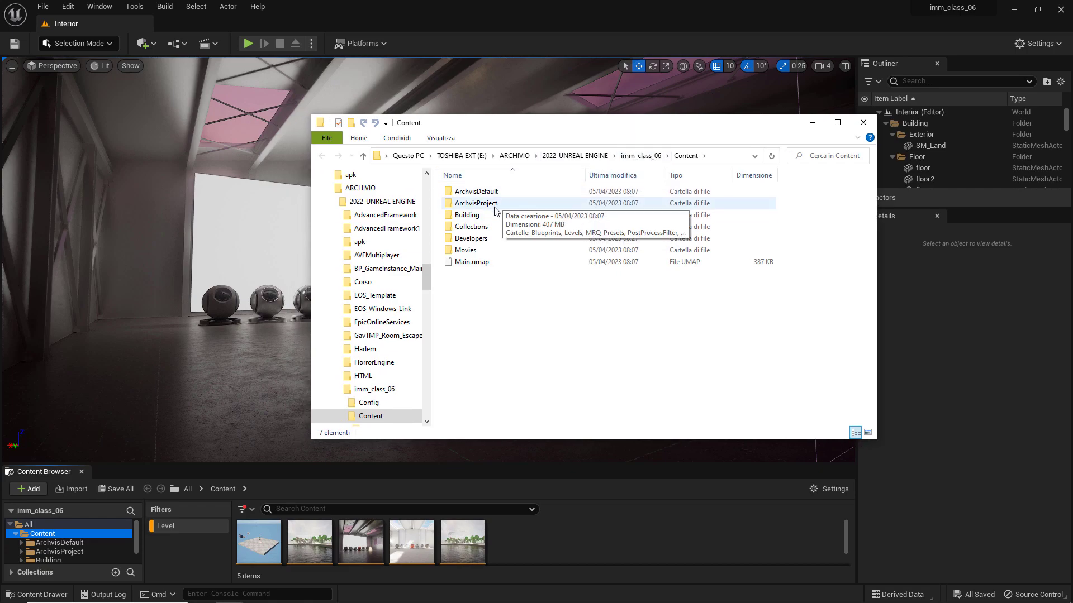
pyautogui.click(642, 157)
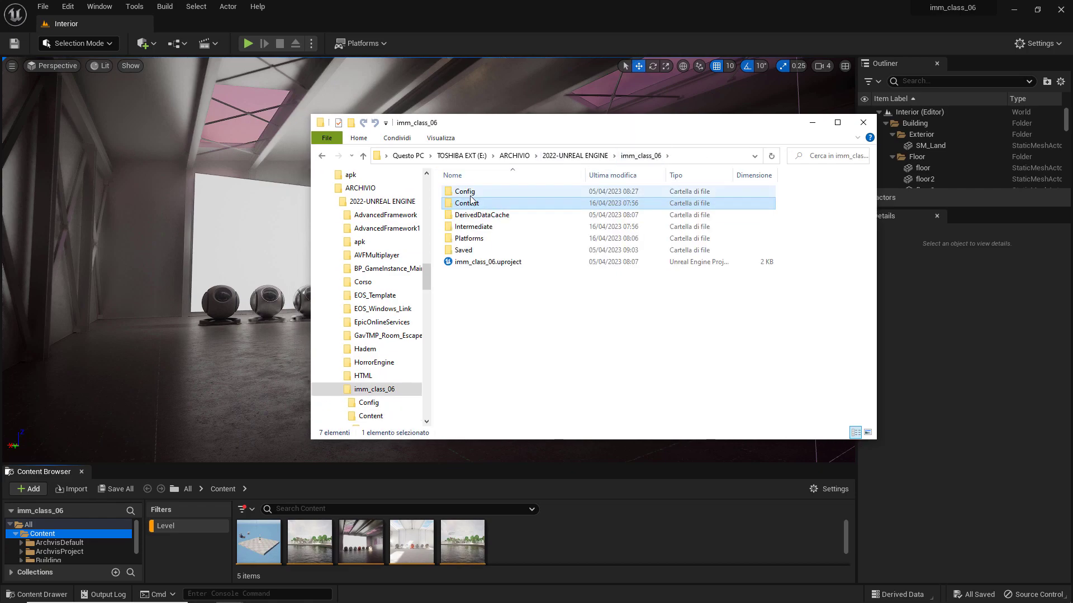
pyautogui.doubleClick(470, 192)
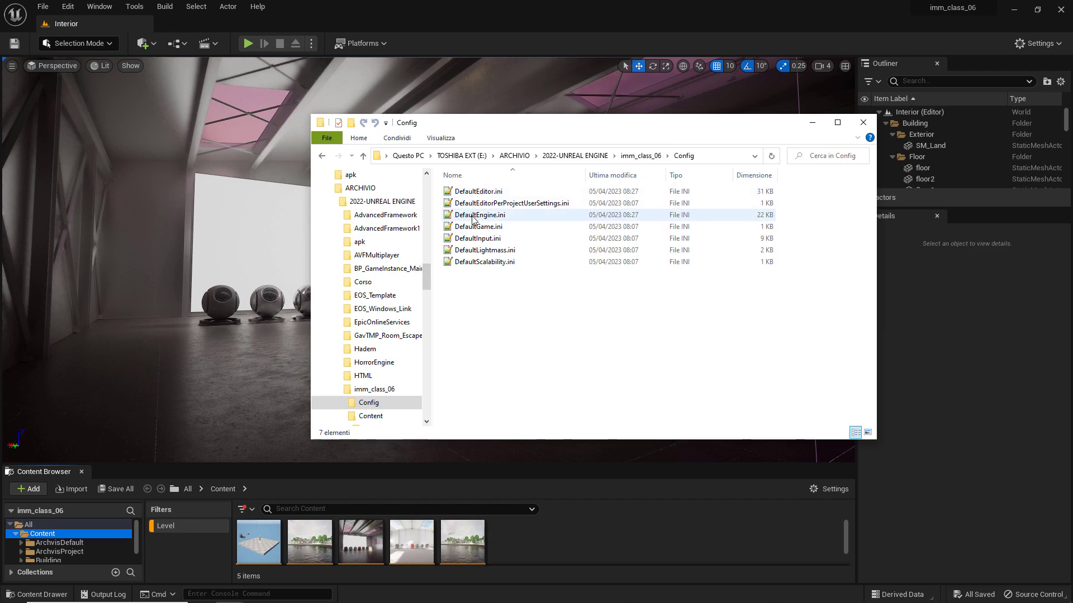
pyautogui.click(863, 123)
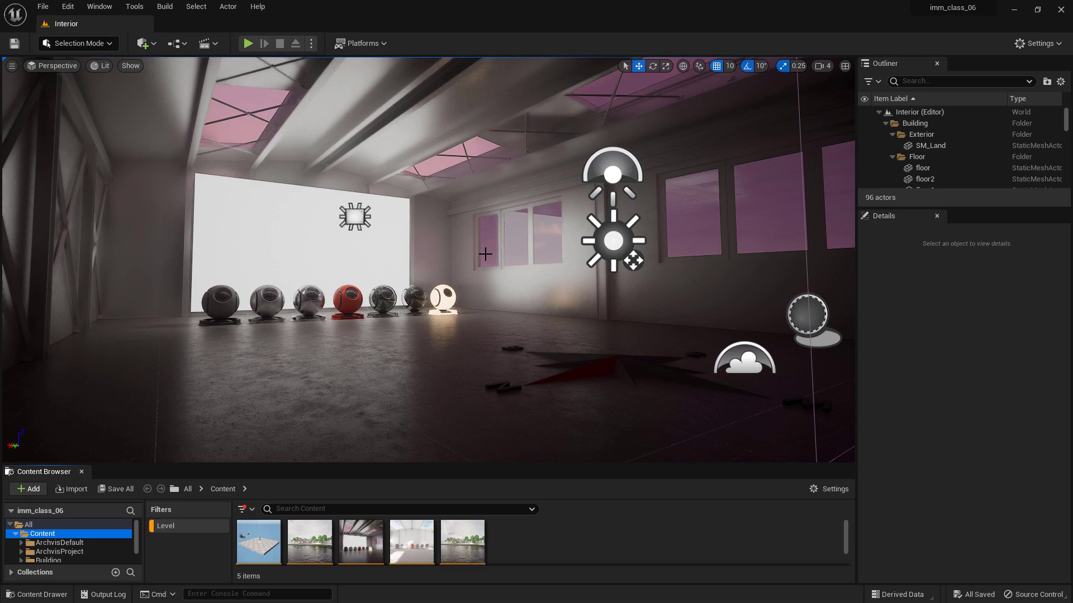
# - Open Project Settings from the toolbar's Settings menu instead of the Edit menu
pyautogui.click(69, 9)
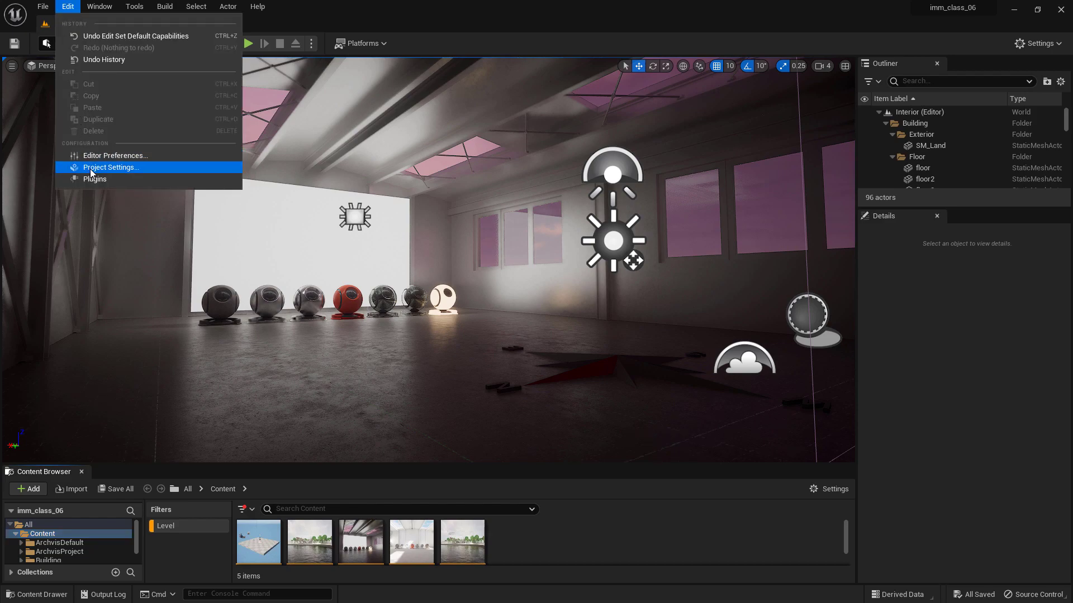
pyautogui.click(459, 247)
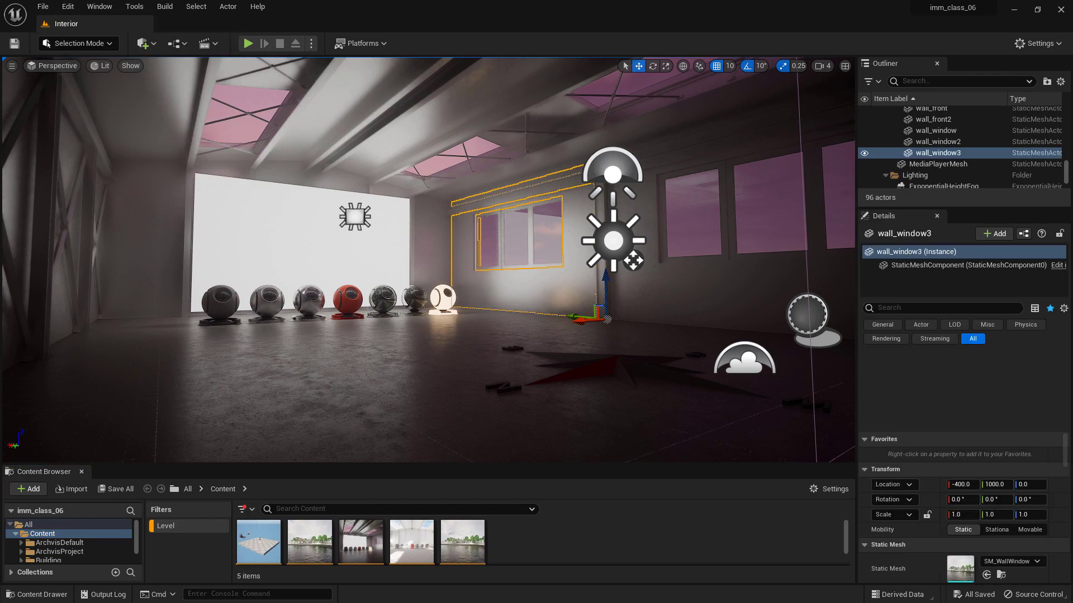
pyautogui.click(1027, 44)
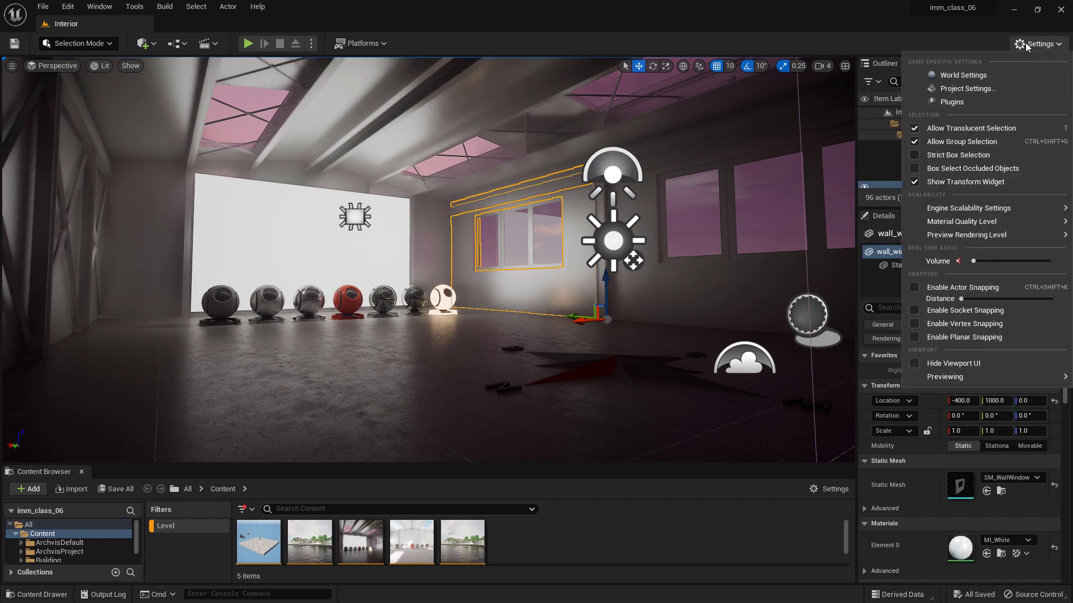
pyautogui.click(1000, 88)
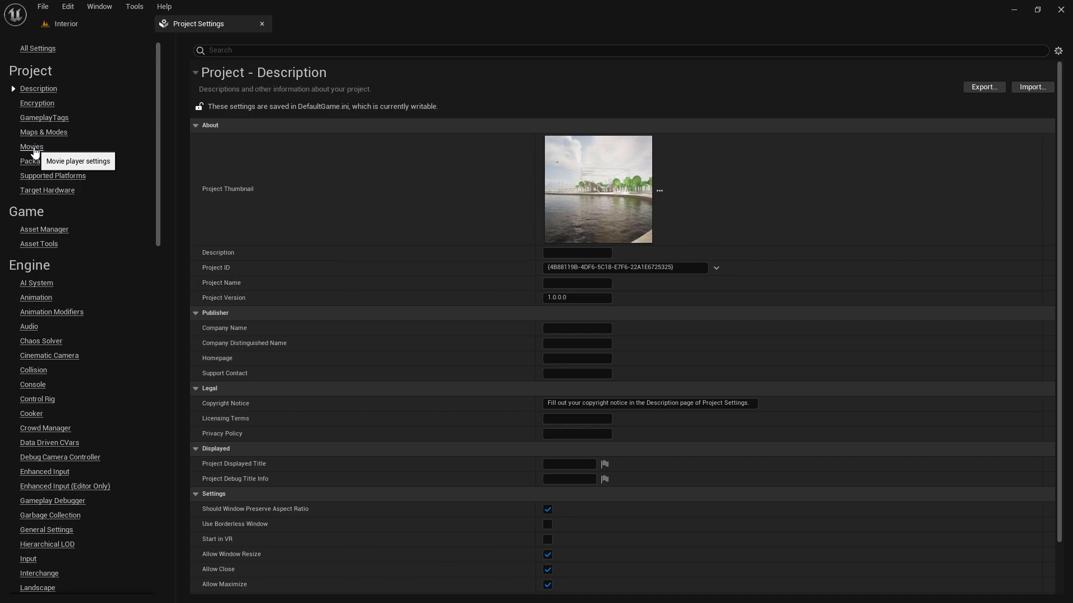
# - View the Packaging settings page, then switch to All Settings
pyautogui.click(38, 164)
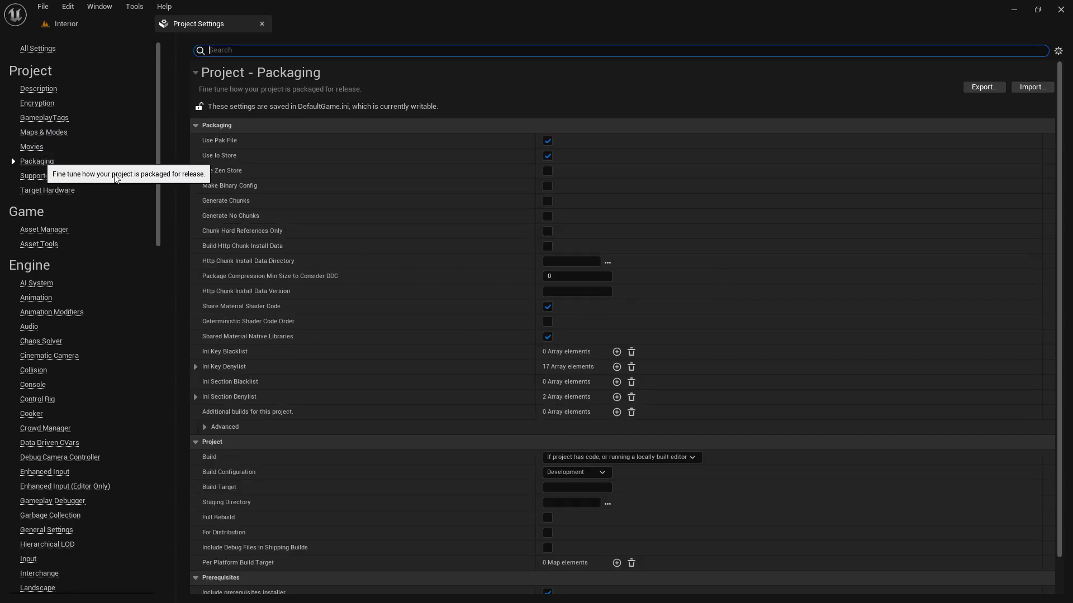
pyautogui.scroll(-2, 429, 268)
pyautogui.scroll(2, 495, 284)
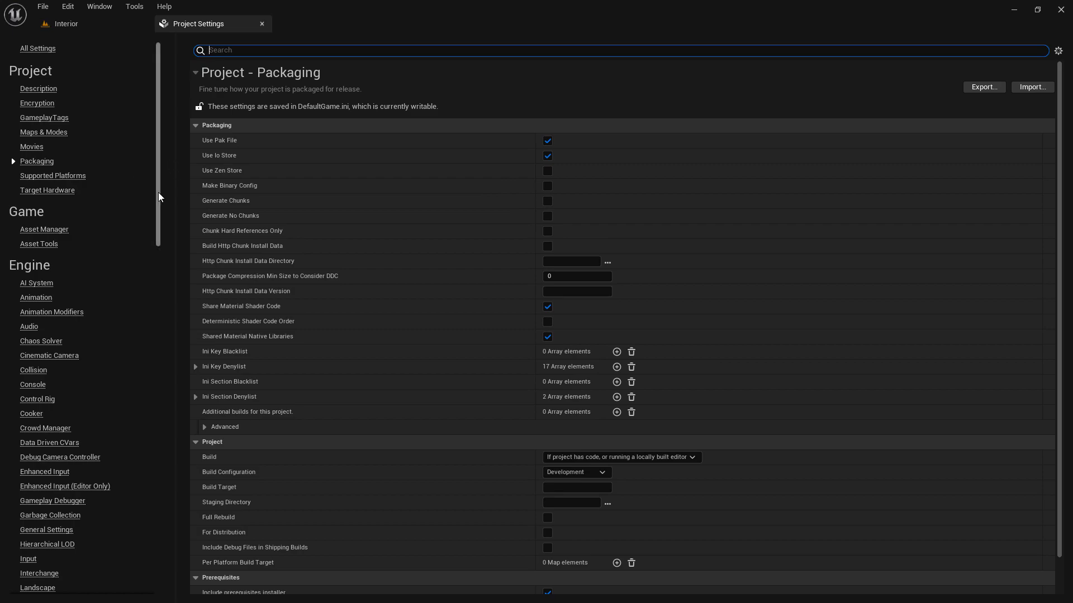
pyautogui.click(38, 50)
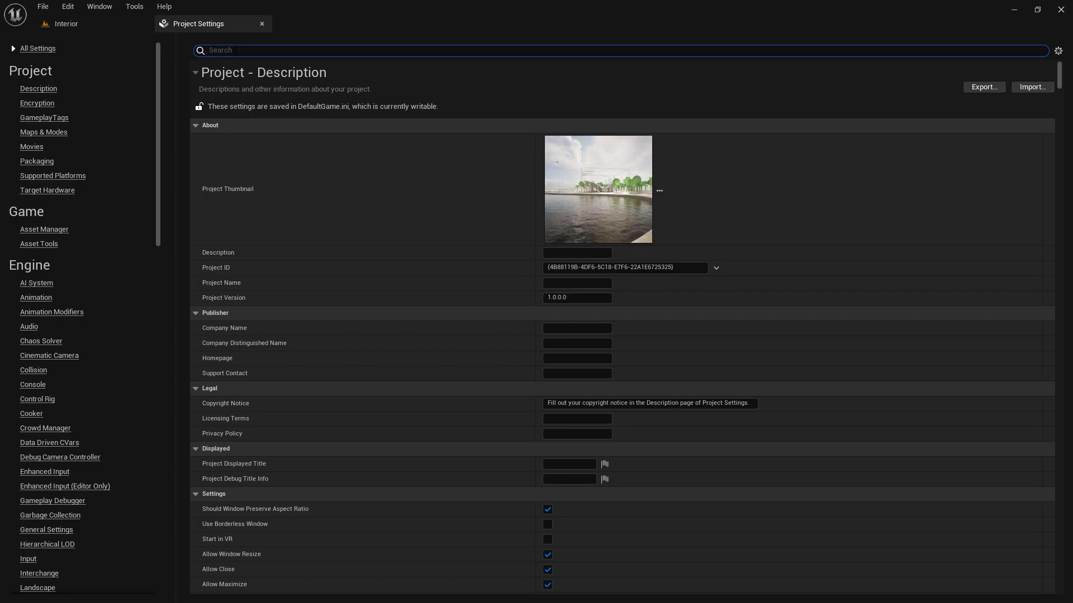
# - Preview the settings Export and Import file dialogs, cancelling both without saving or loading
pyautogui.click(983, 89)
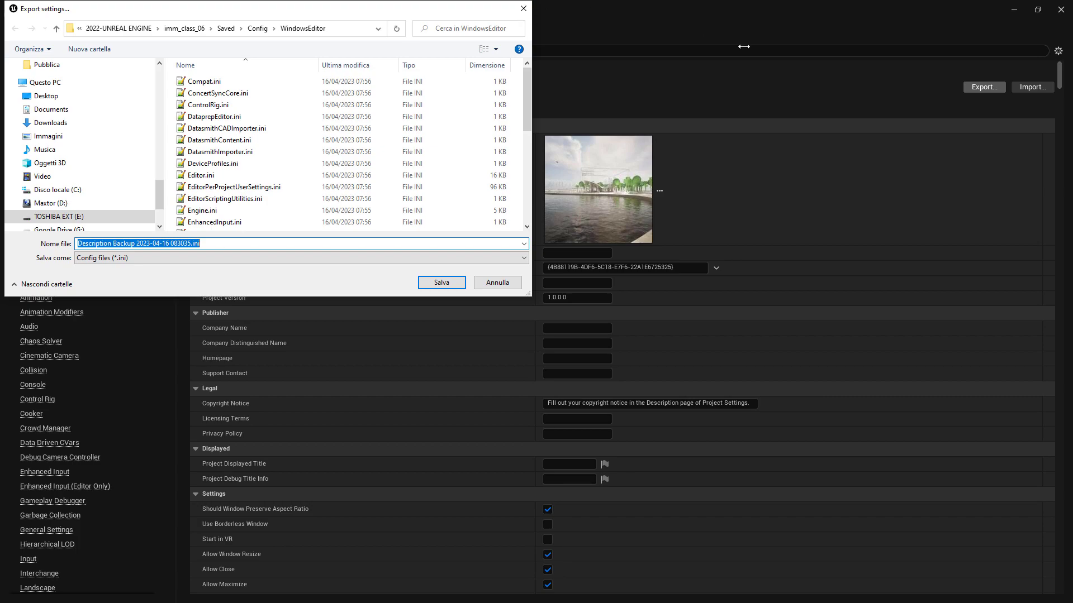
pyautogui.press('Return')
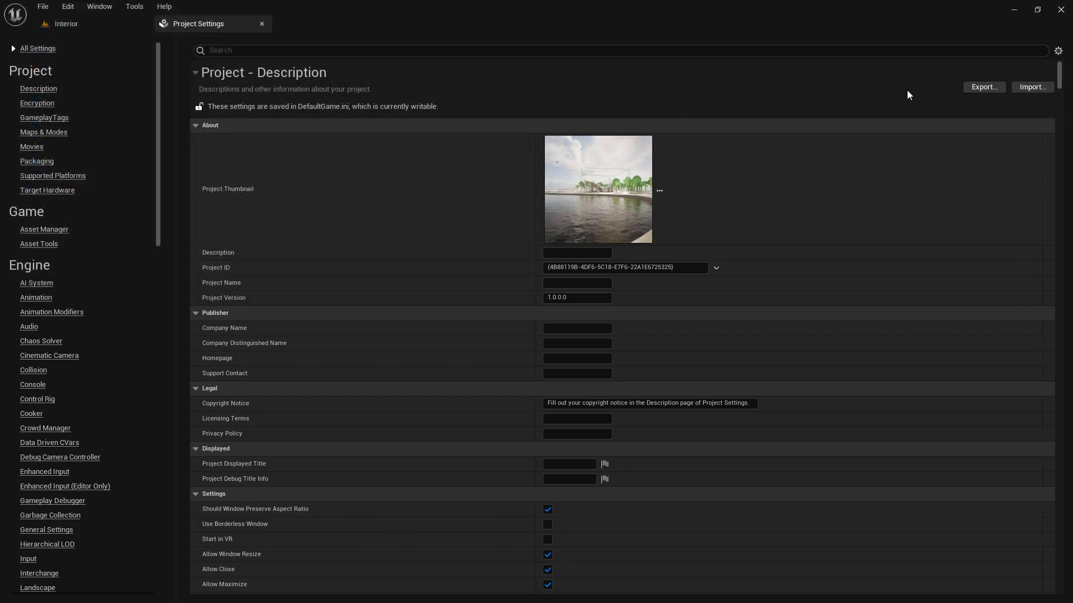
pyautogui.click(1030, 89)
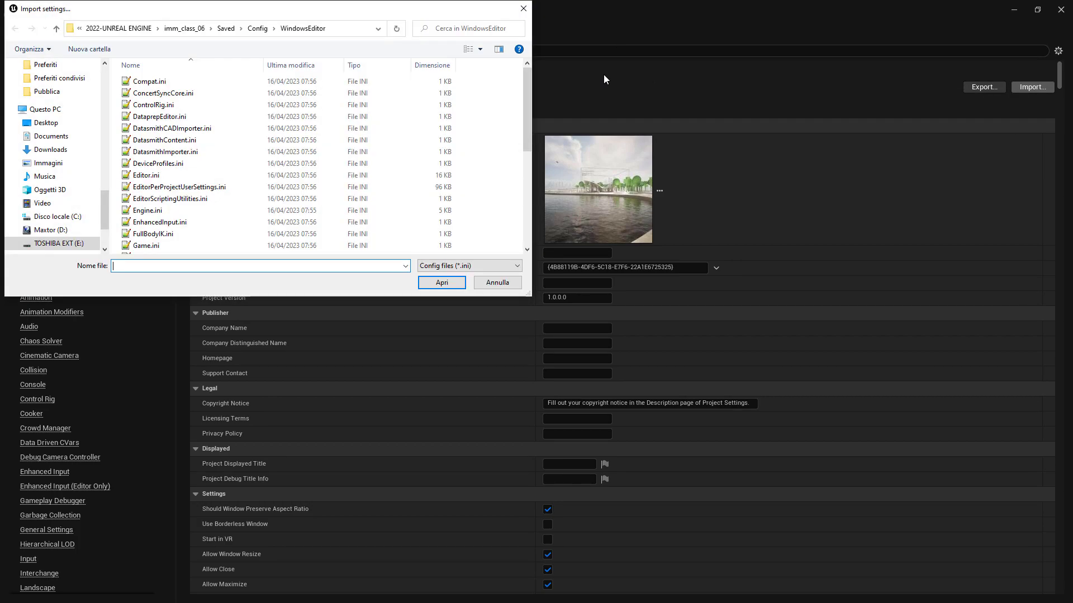
pyautogui.click(523, 9)
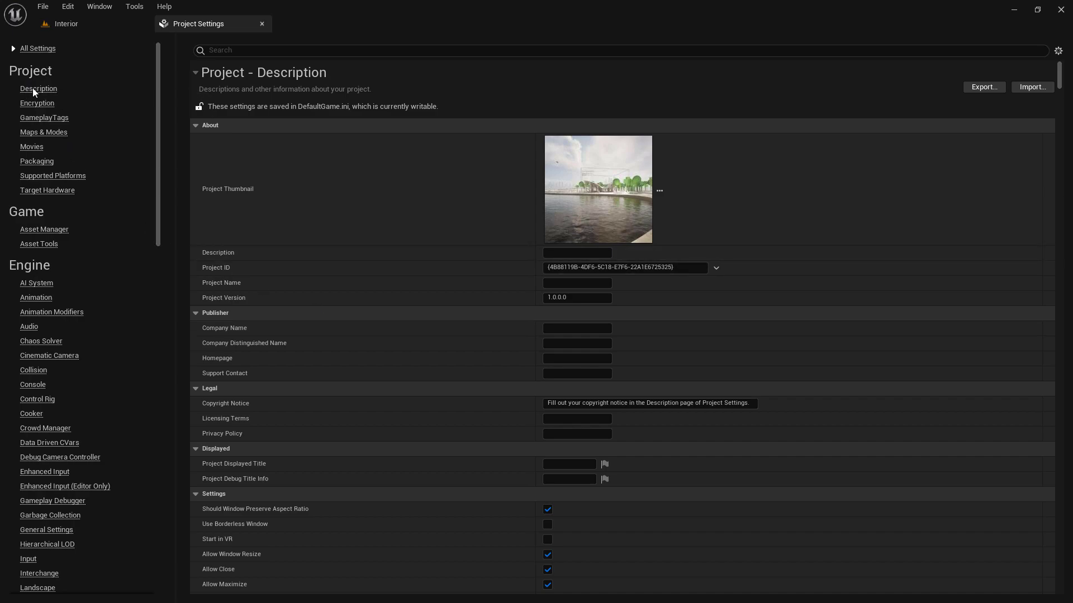
pyautogui.scroll(-10, 36, 424)
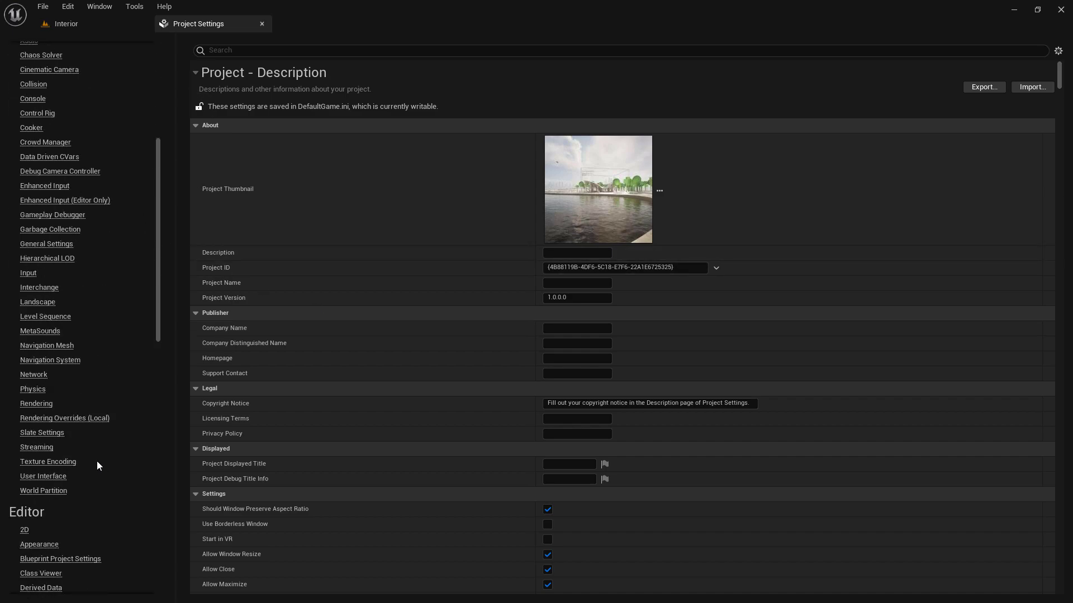
pyautogui.scroll(-8, 72, 459)
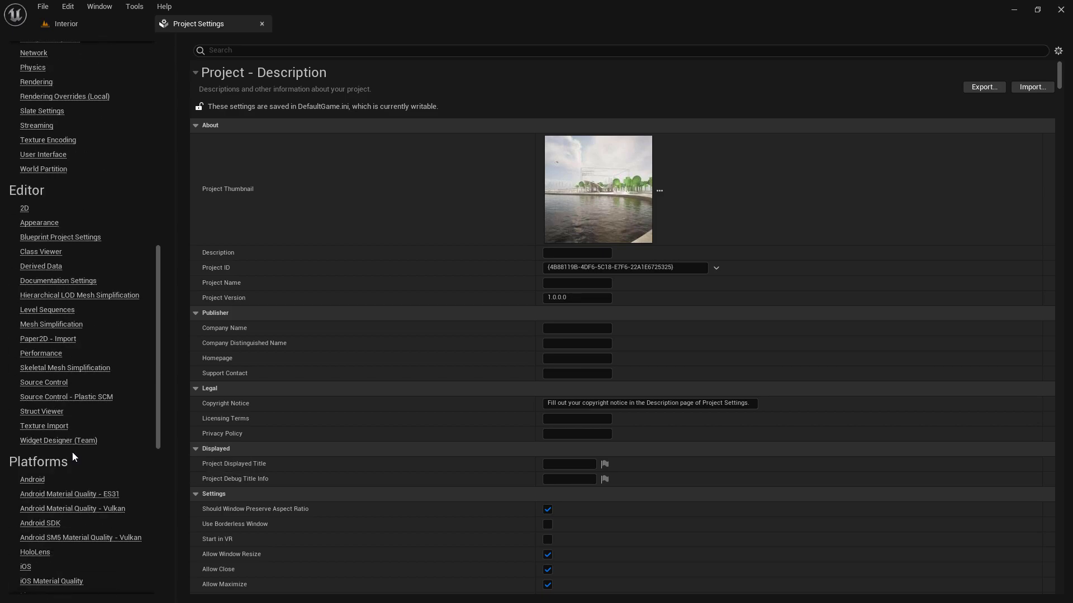
pyautogui.scroll(-4, 70, 441)
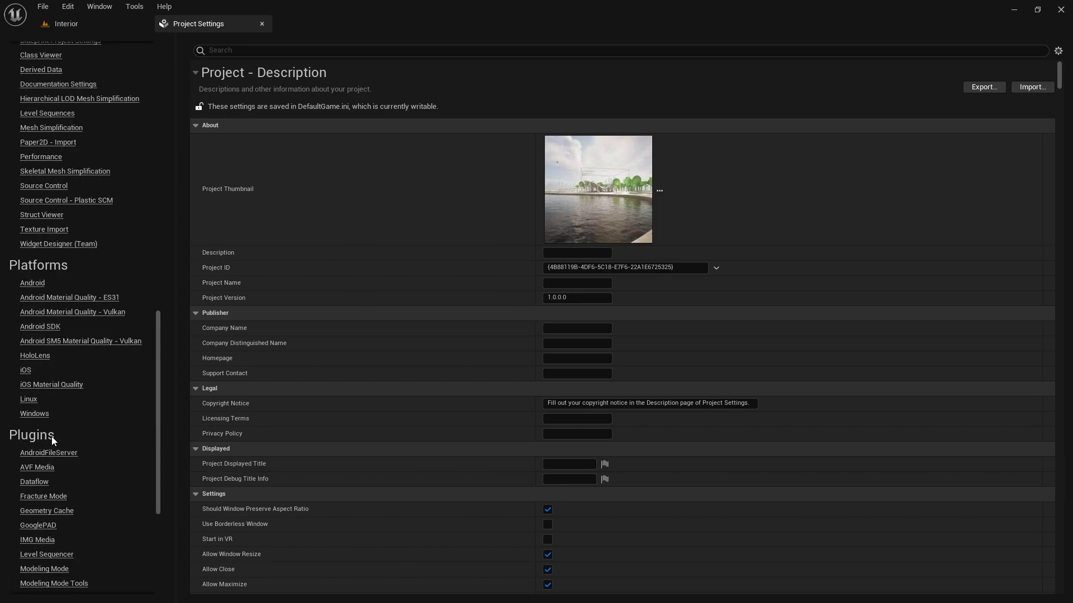
pyautogui.scroll(2, 73, 427)
pyautogui.scroll(15, 84, 391)
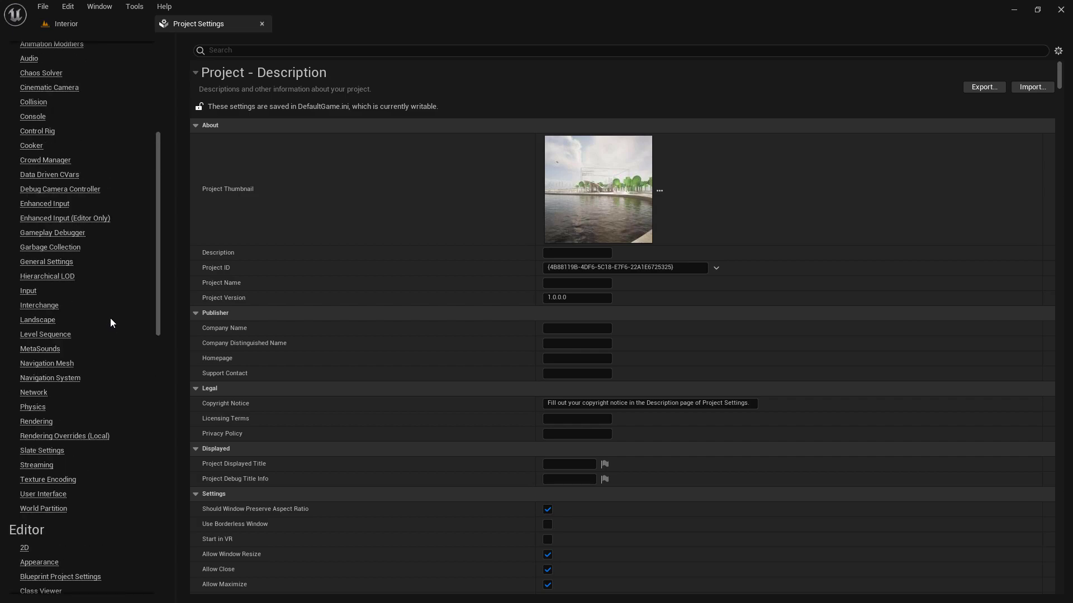
pyautogui.scroll(4, 111, 317)
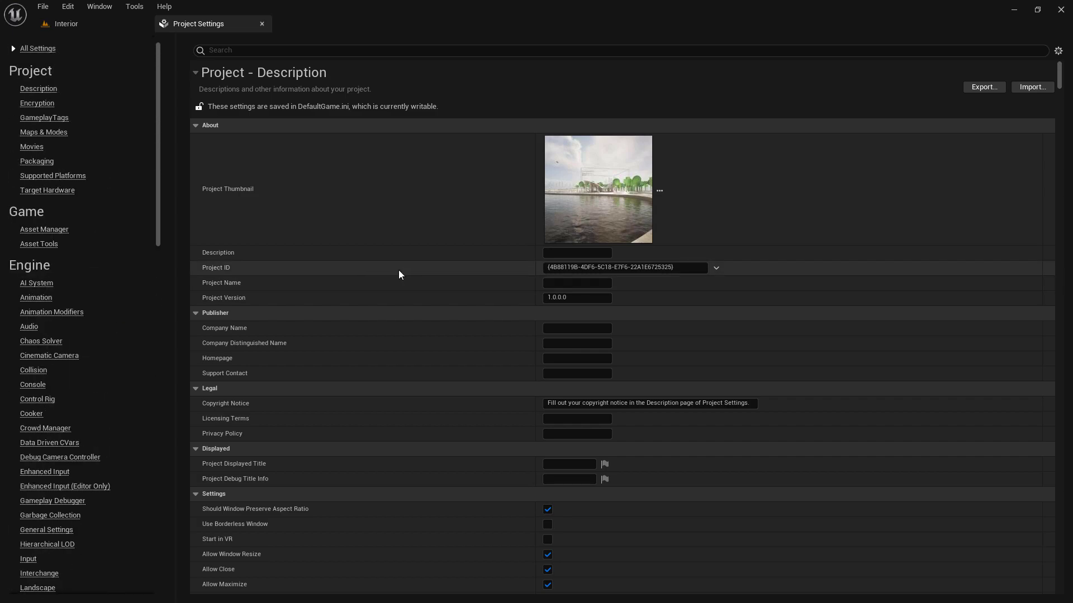